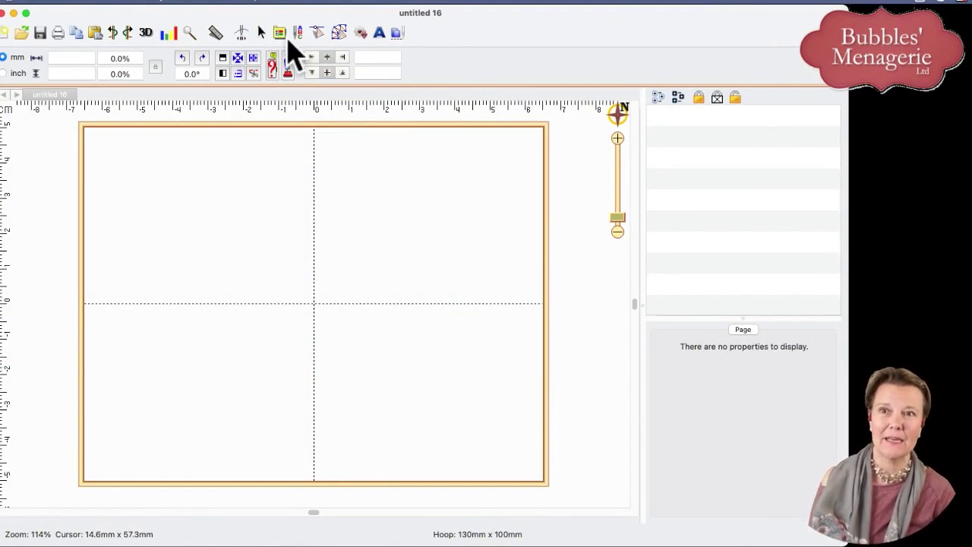
# Step: Open the Hoops settings, then start and cancel a new simple hoop
pyautogui.click(279, 34)
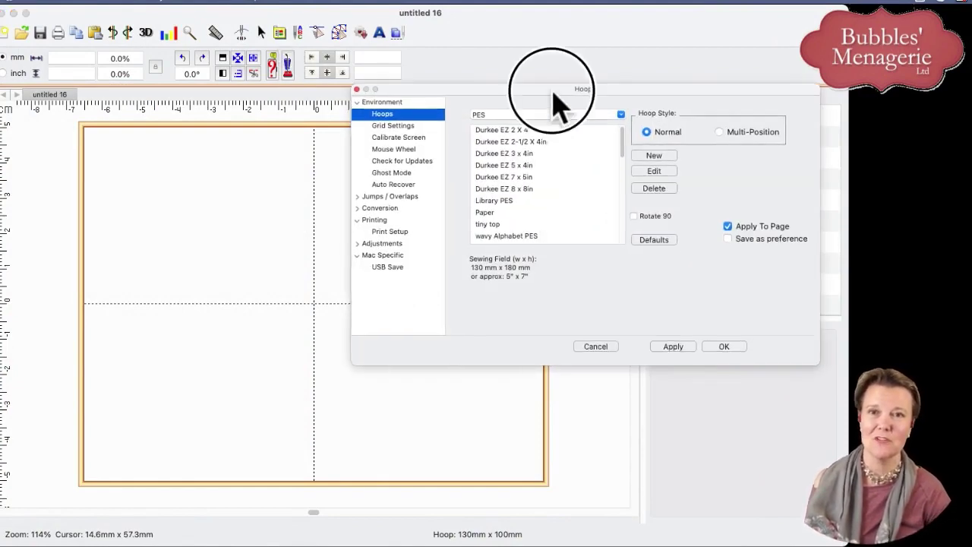
pyautogui.moveTo(553, 104); pyautogui.dragTo(320, 67)
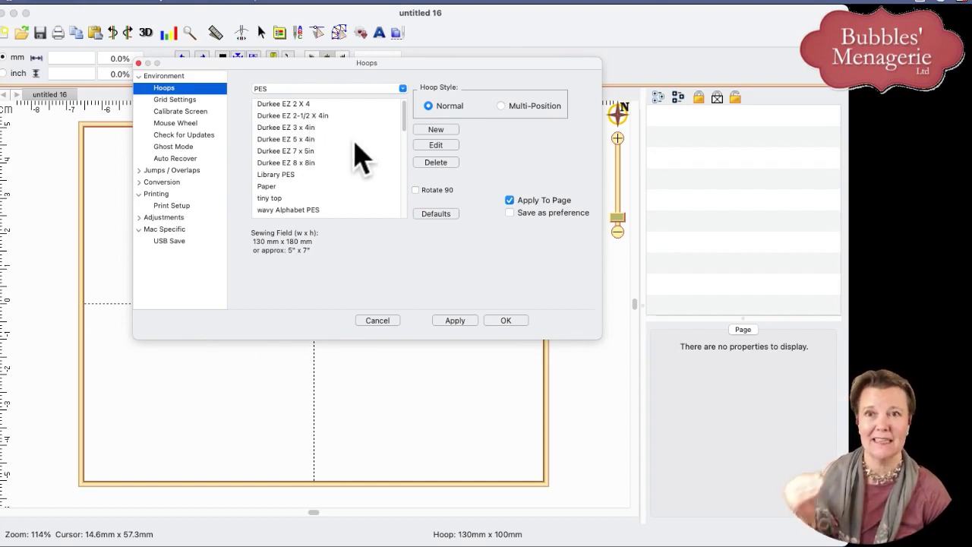
pyautogui.click(433, 131)
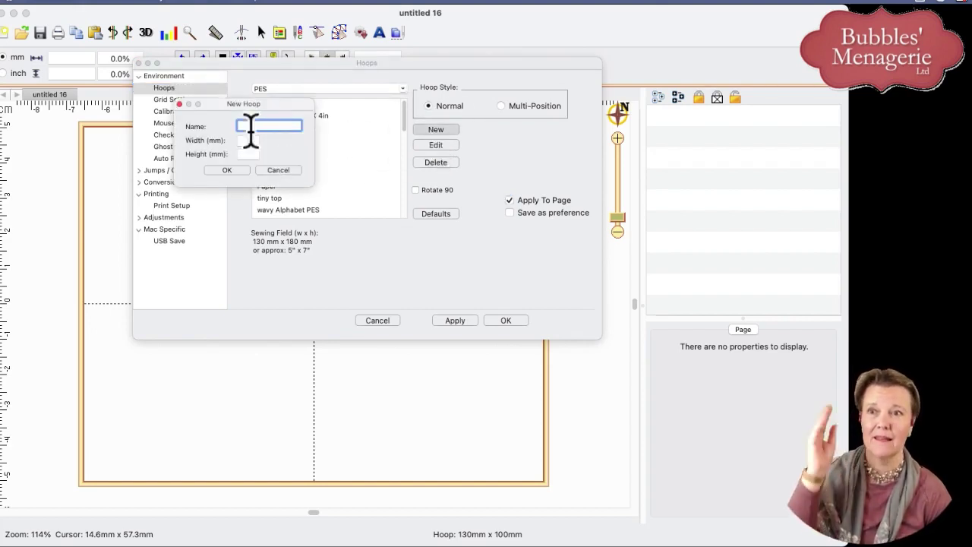
pyautogui.click(270, 173)
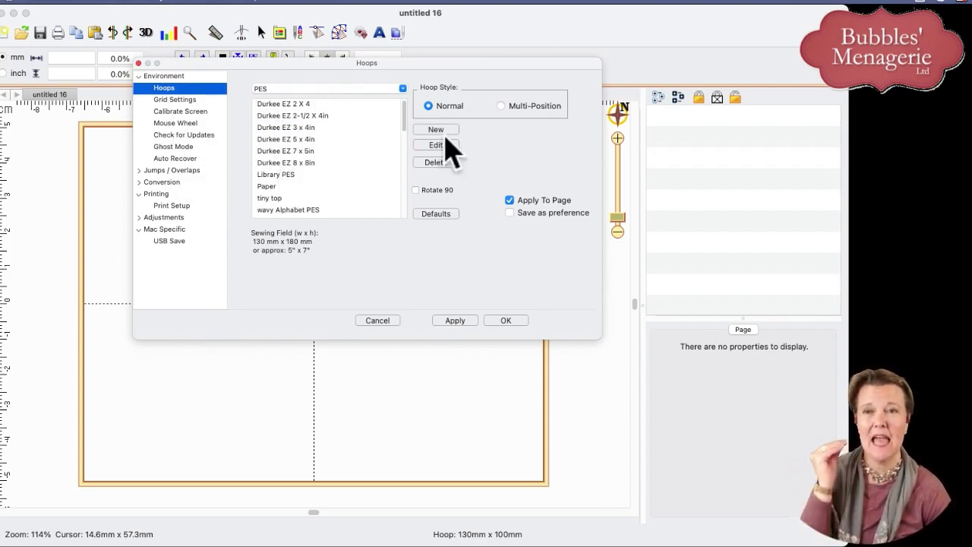
# Step: Switch to multi-position hoop styles and start a new hoop, ready to enter its name
pyautogui.click(501, 106)
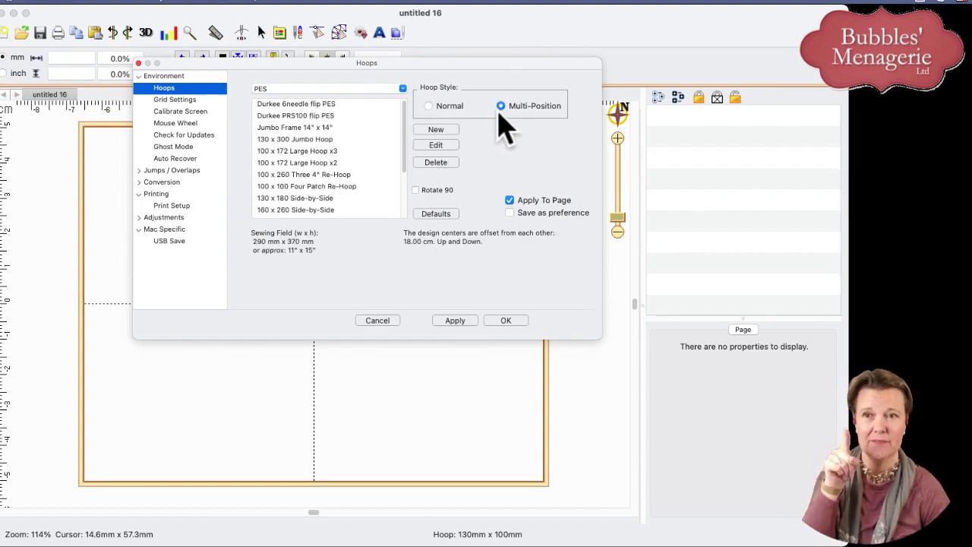
pyautogui.click(434, 130)
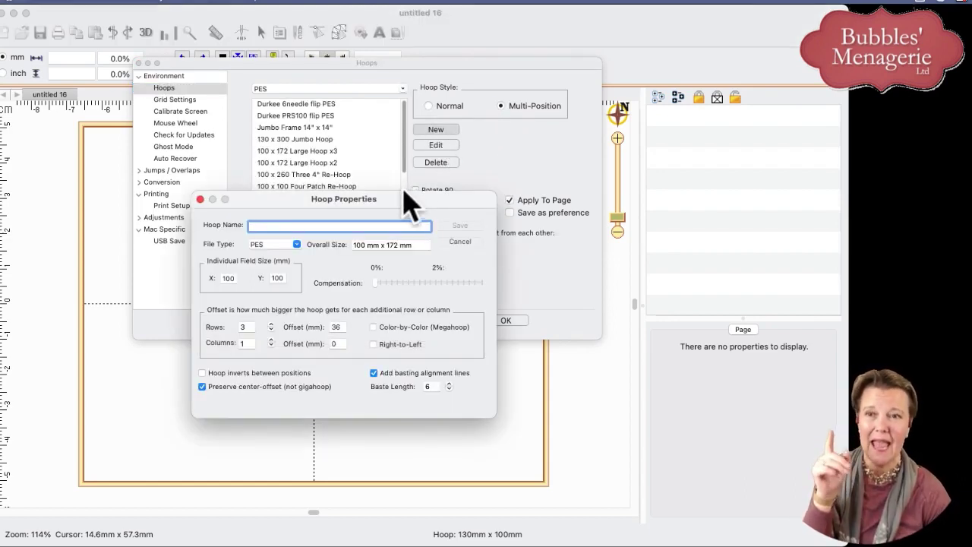
pyautogui.moveTo(401, 188); pyautogui.dragTo(391, 97)
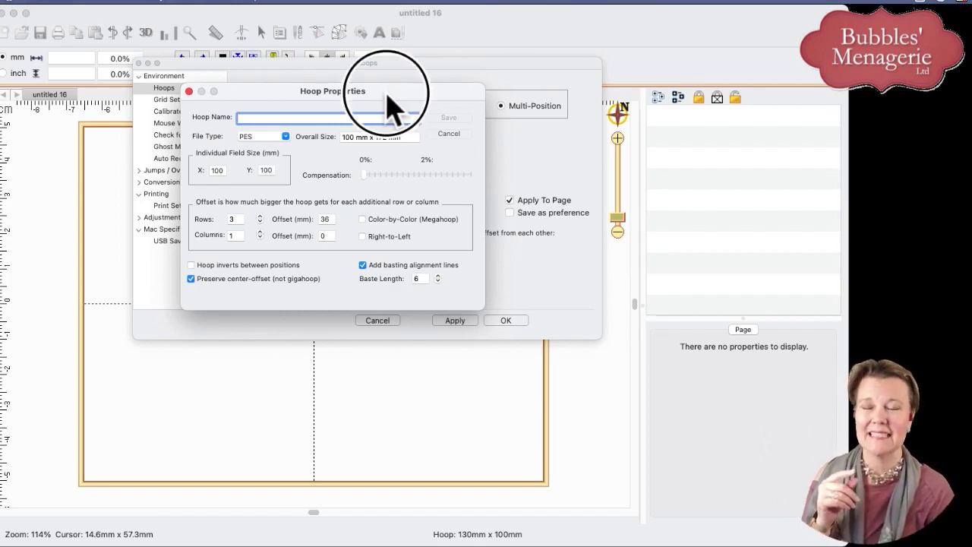
pyautogui.moveTo(387, 106); pyautogui.dragTo(361, 97)
pyautogui.click(306, 122)
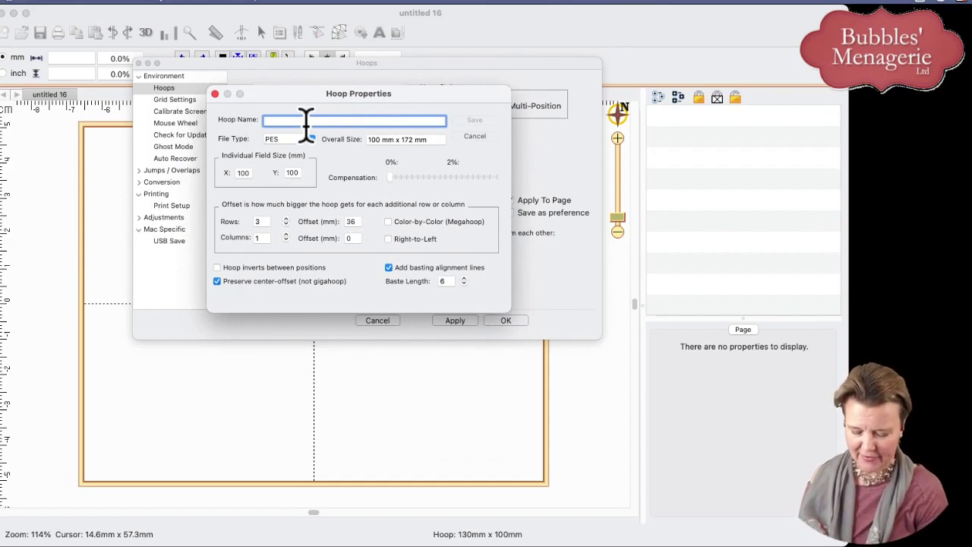
# Step: Enter 'PRS100 8x14 flip hoop' as the Hoop Name, fixing a typo along the way
pyautogui.write('PrR')
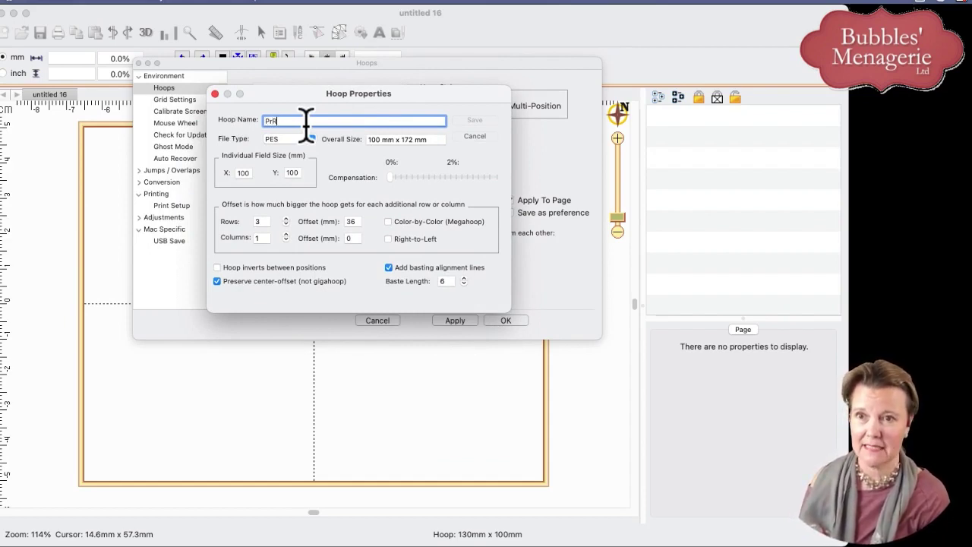
pyautogui.press('BackSpace')
pyautogui.press('BackSpace')
pyautogui.write('RS')
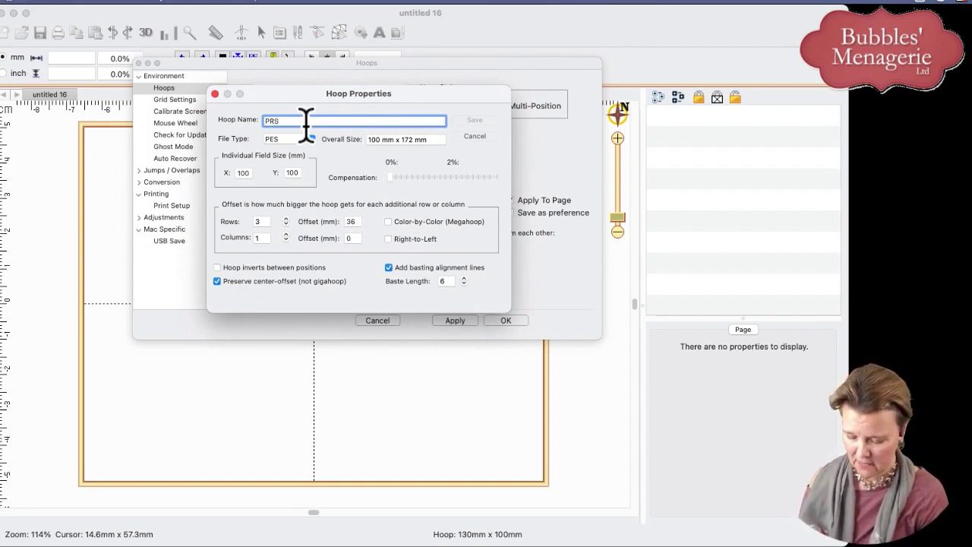
pyautogui.write('100')
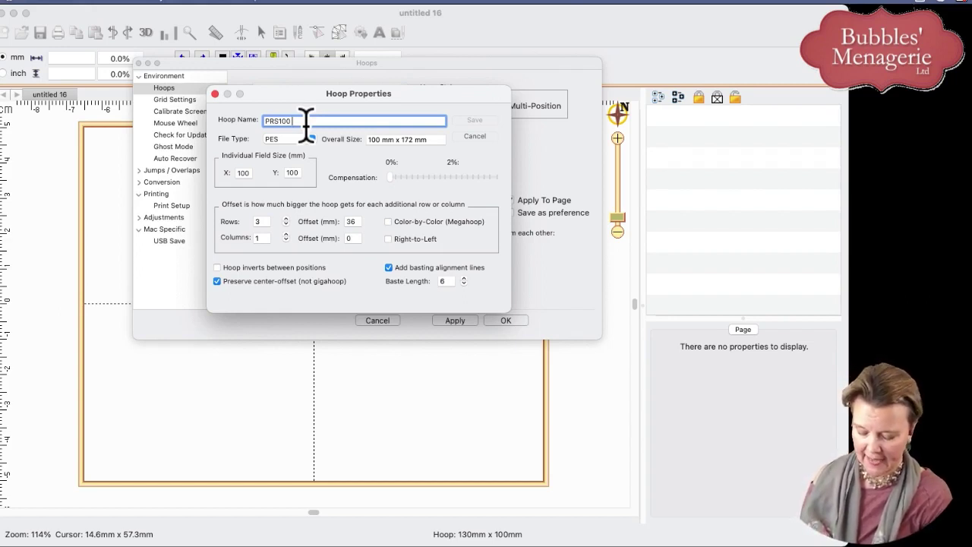
pyautogui.write(' 8x1')
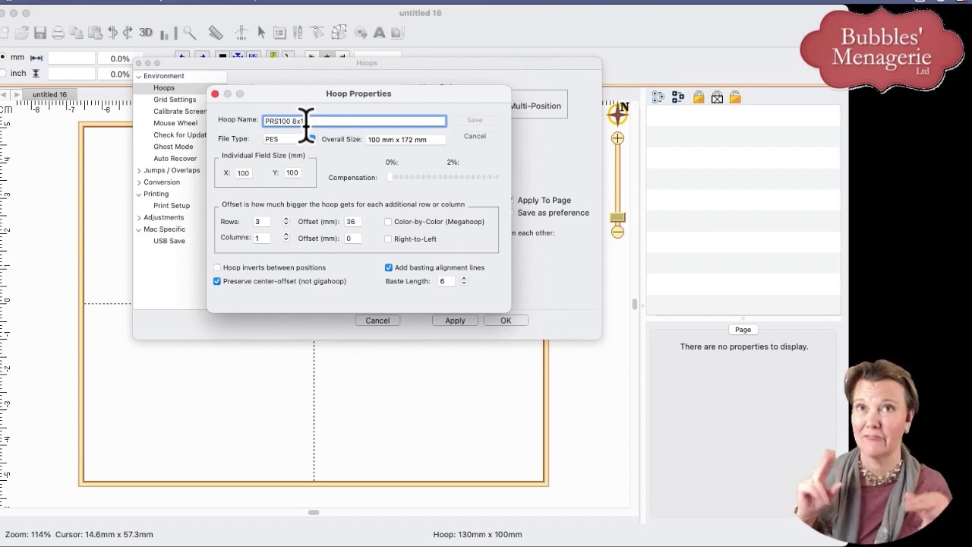
pyautogui.write('flip hoop')
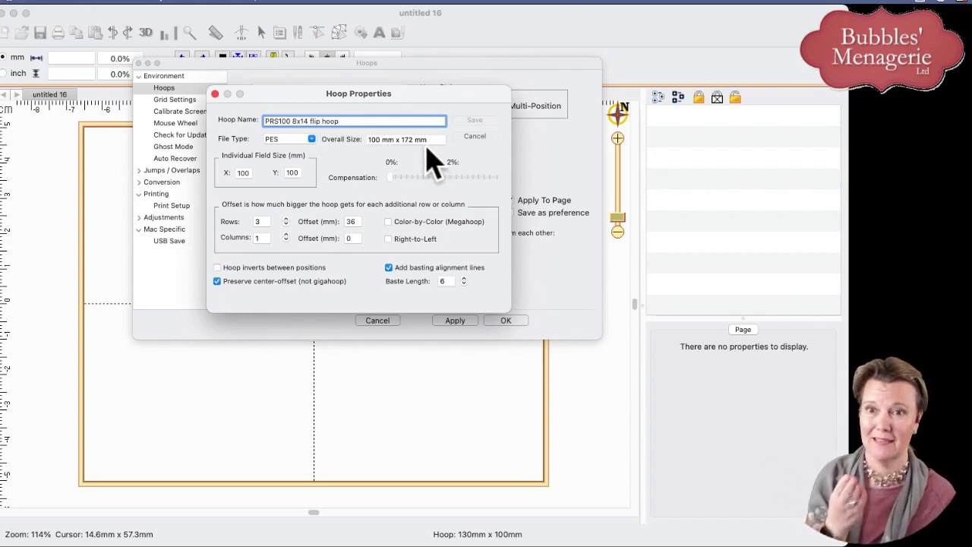
pyautogui.click(243, 173)
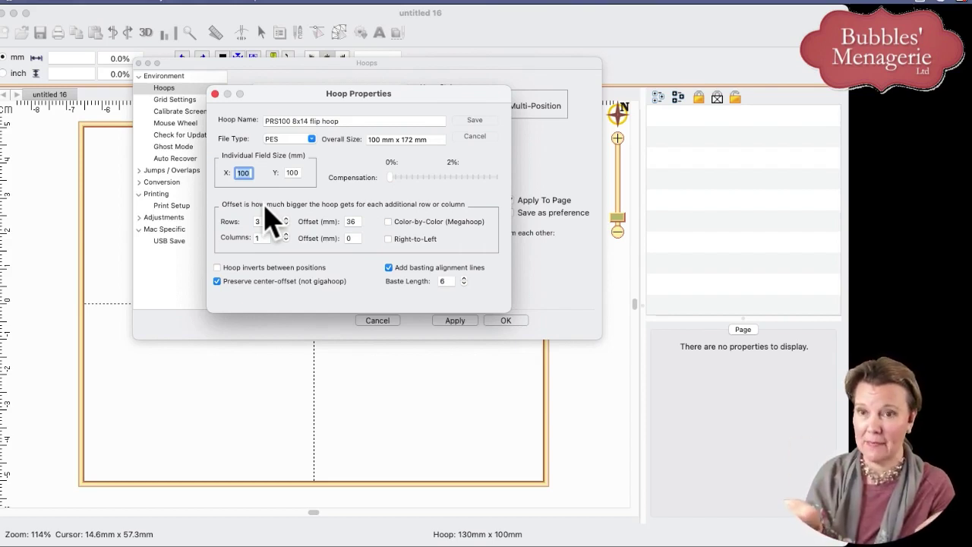
# Step: Enter 190 mm for both the X and Y individual field size
pyautogui.write('190')
pyautogui.press('Tab')
pyautogui.write('190')
pyautogui.press('Tab')
pyautogui.press('Tab')
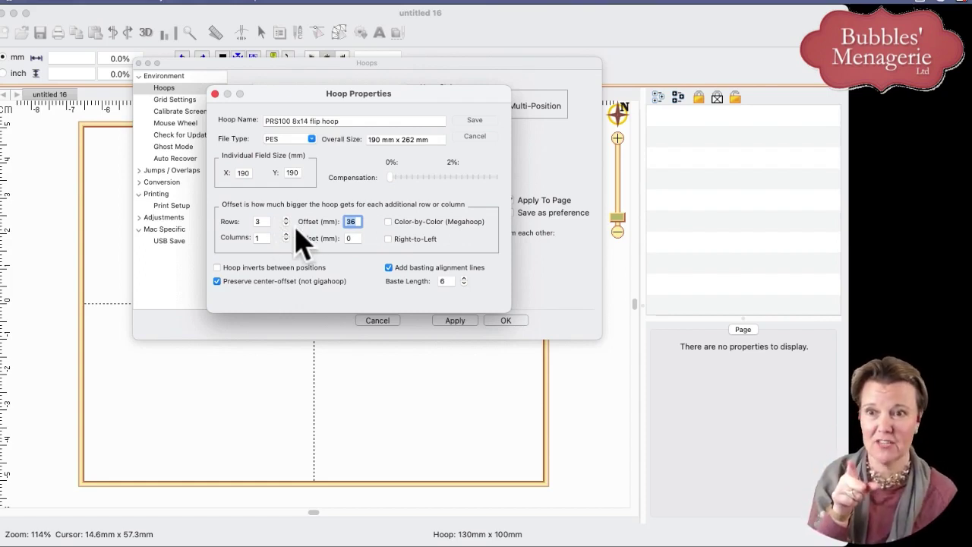
# Step: Reduce the hoop to 2 rows and set the row offset to 180 mm
pyautogui.click(286, 224)
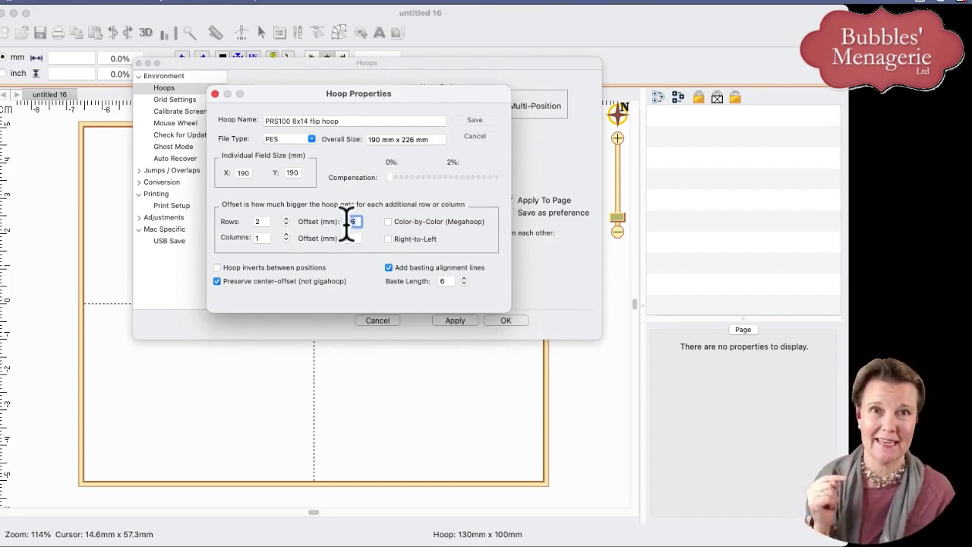
pyautogui.write('180')
pyautogui.press('Tab')
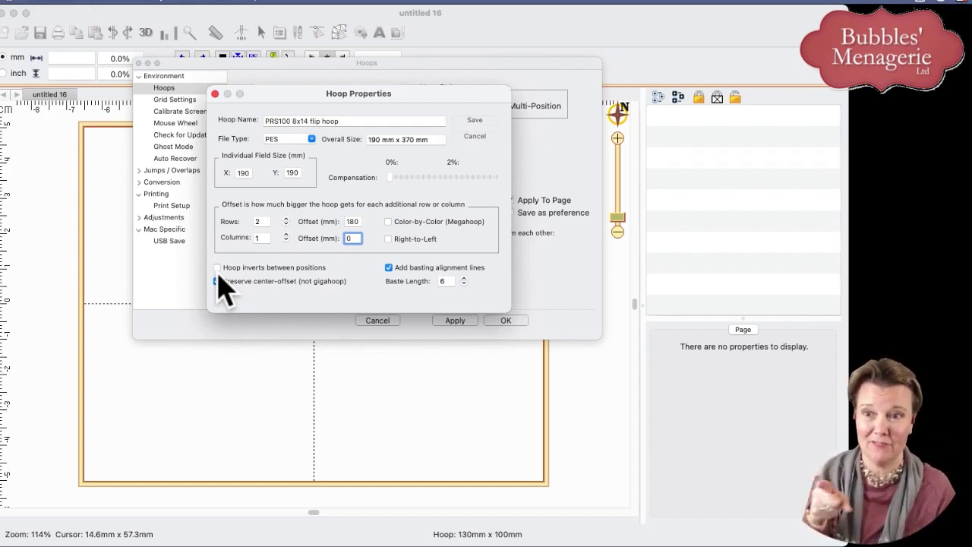
# Step: Tick 'Hoop inverts between positions' in Hoop Properties
pyautogui.click(218, 268)
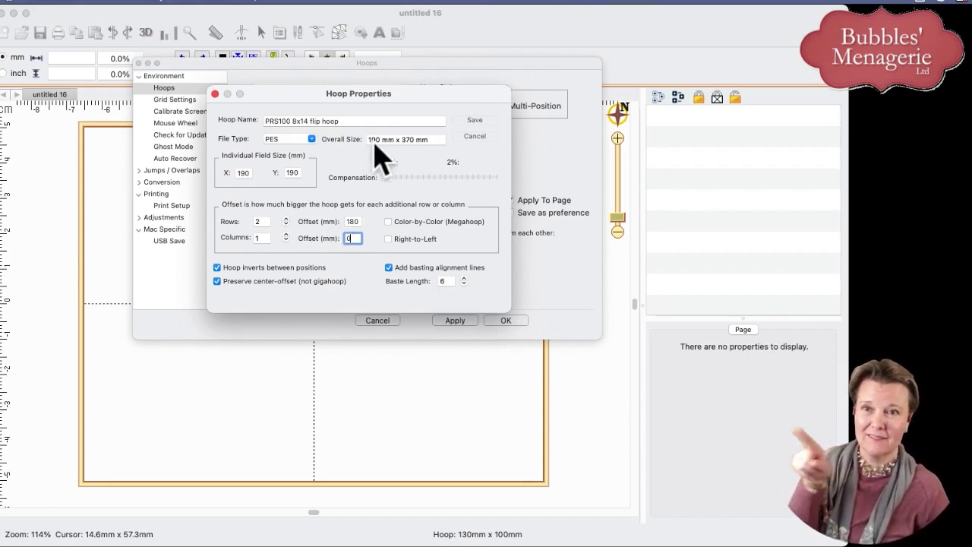
# Step: Apply PRS100 8x14 flip hoop from the list and zoom out to its 190 x 370 mm layout
pyautogui.click(474, 135)
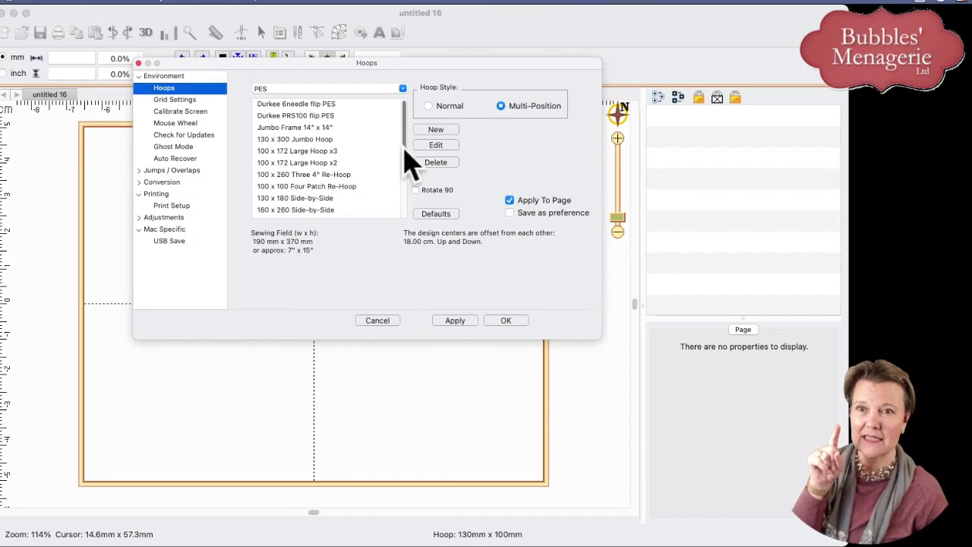
pyautogui.moveTo(403, 156); pyautogui.dragTo(410, 218)
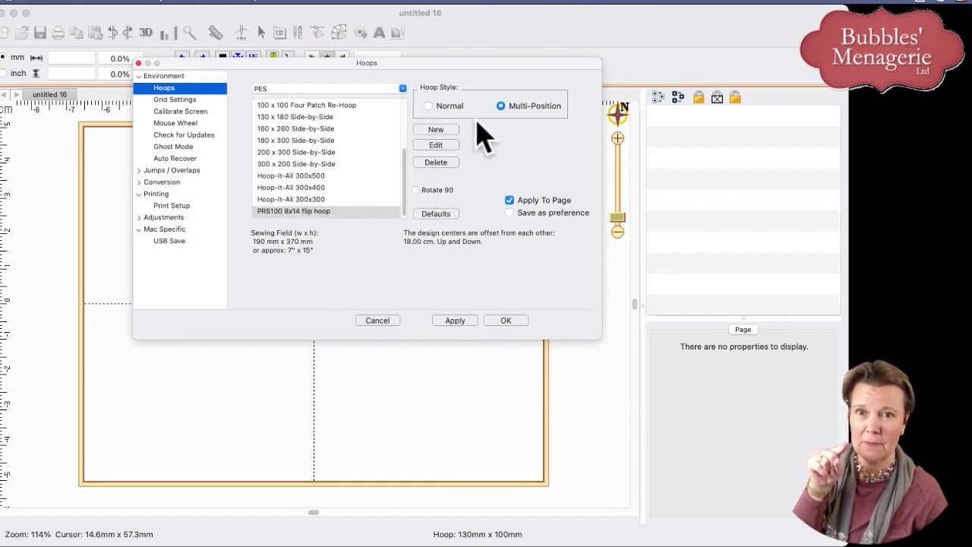
pyautogui.click(317, 213)
pyautogui.click(455, 320)
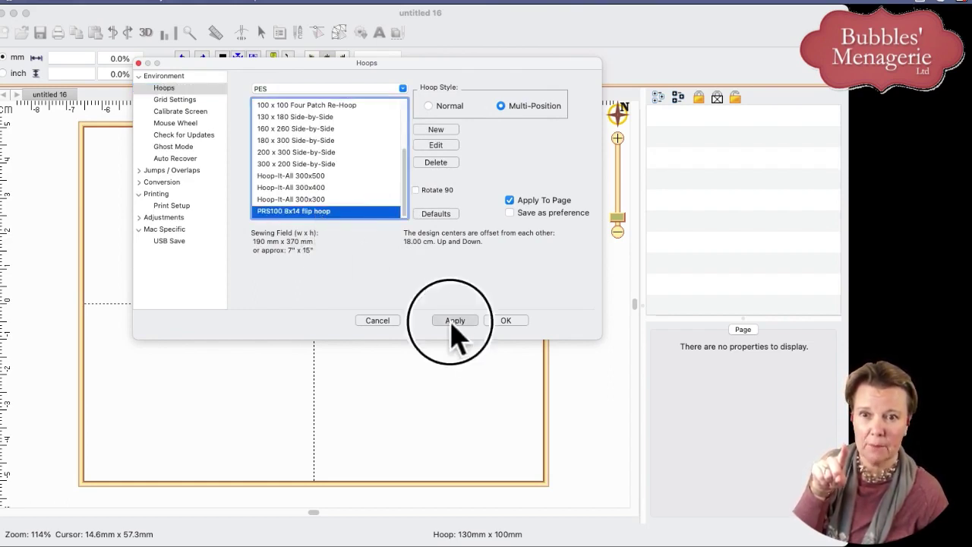
pyautogui.click(501, 320)
pyautogui.moveTo(617, 220); pyautogui.dragTo(619, 230)
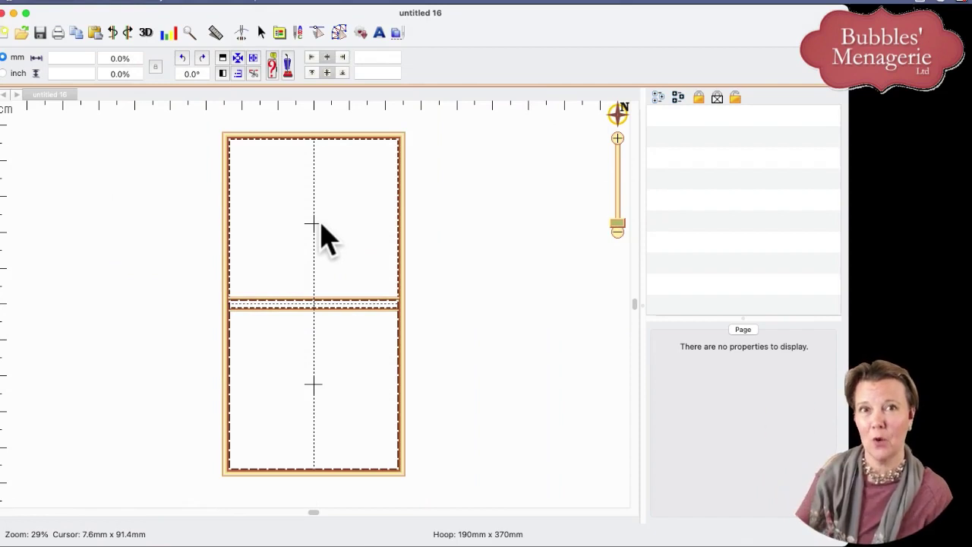
# Step: Reopen the Hoops settings and show the multi-position hoop style list
pyautogui.click(279, 33)
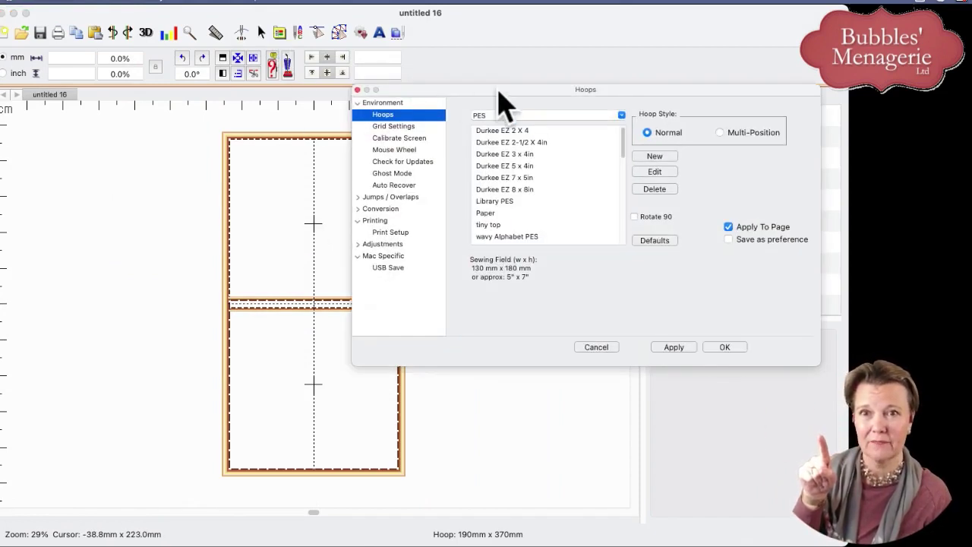
pyautogui.moveTo(496, 88); pyautogui.dragTo(335, 65)
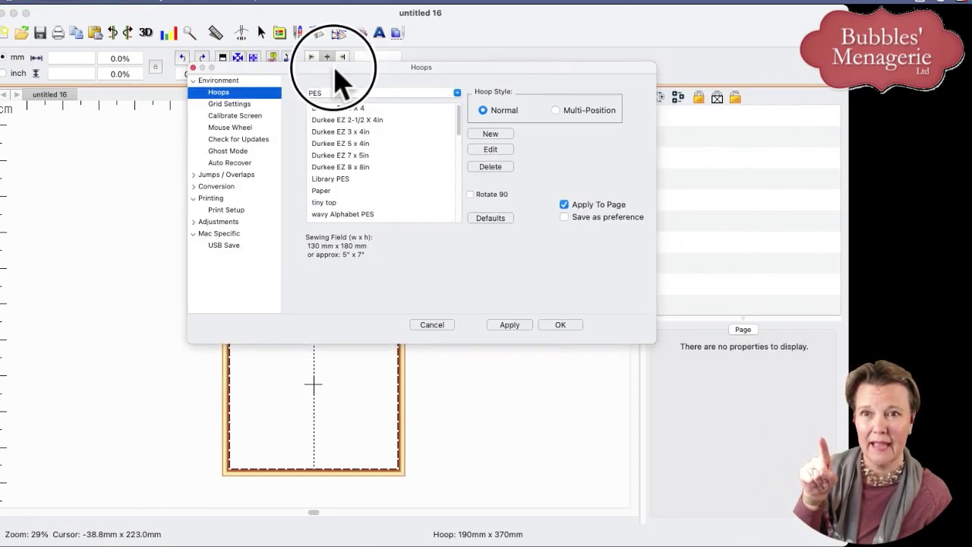
pyautogui.click(556, 110)
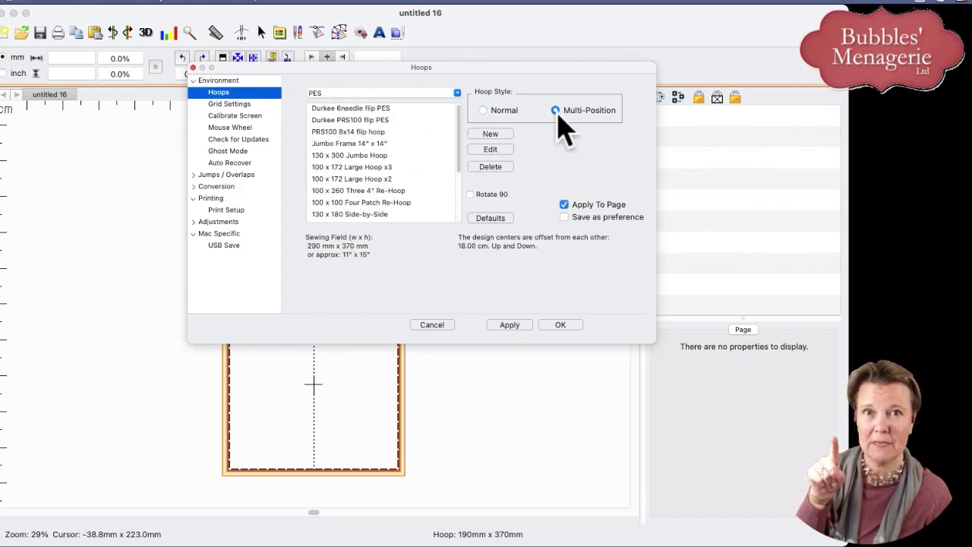
# Step: Select PRS100 8x14 flip hoop in the list and delete it
pyautogui.click(346, 132)
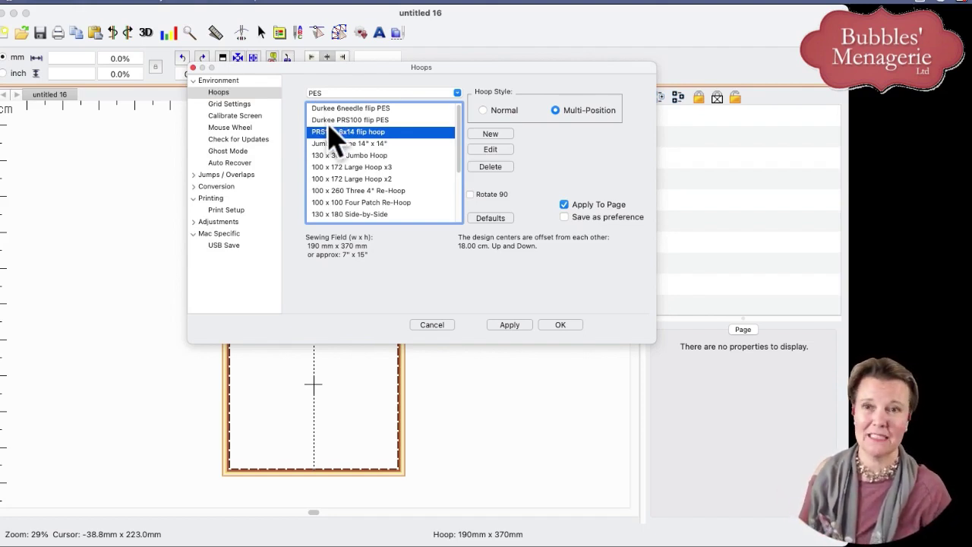
pyautogui.click(479, 166)
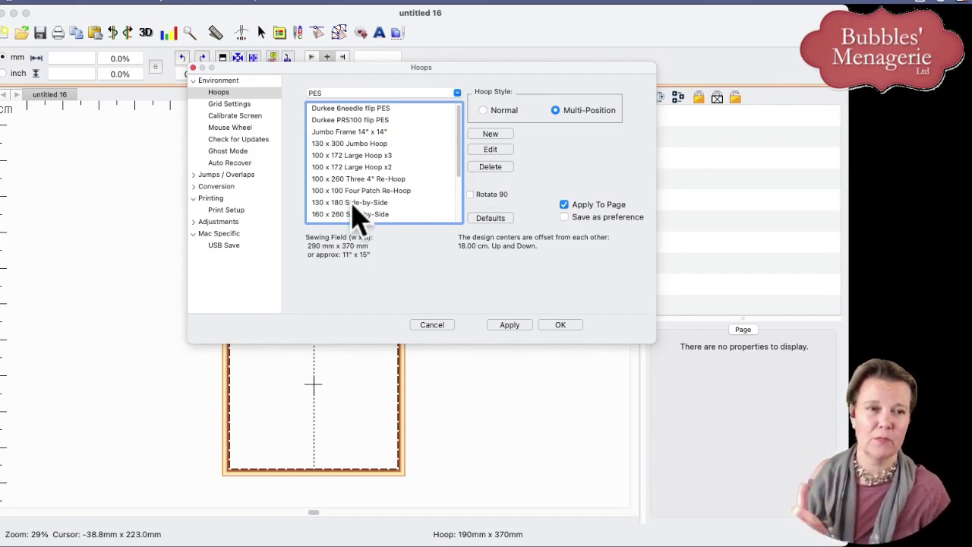